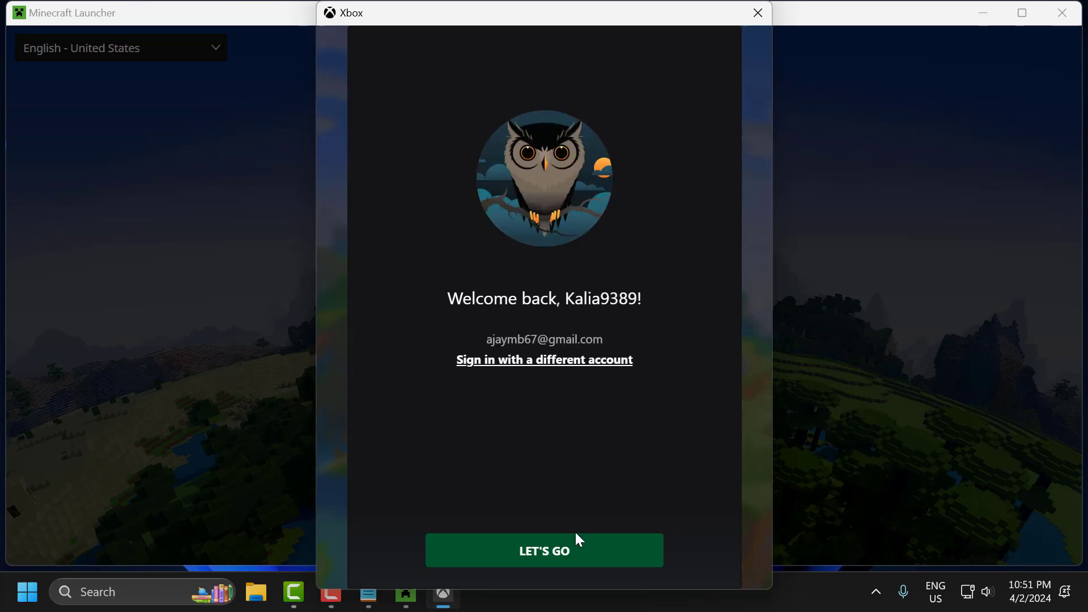
Continue the Xbox welcome-back sign-in with LET'S GO, reaching the launcher's 0x8000ffff login error
left_click(576, 535)
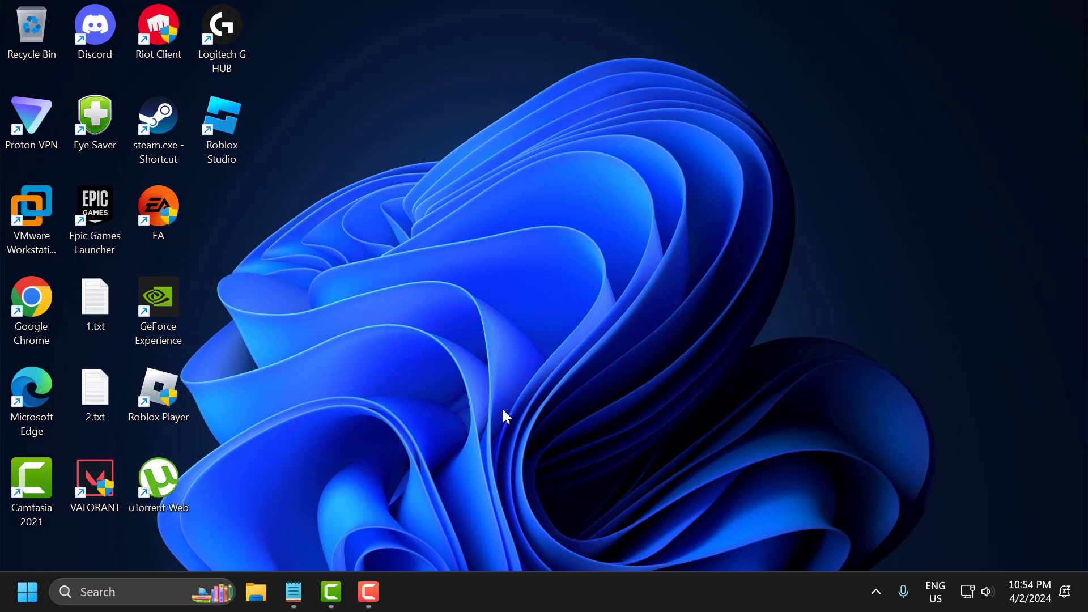
Open Settings from the Start context menu and go to Windows Update so KB2267602 installs
right_click(27, 592)
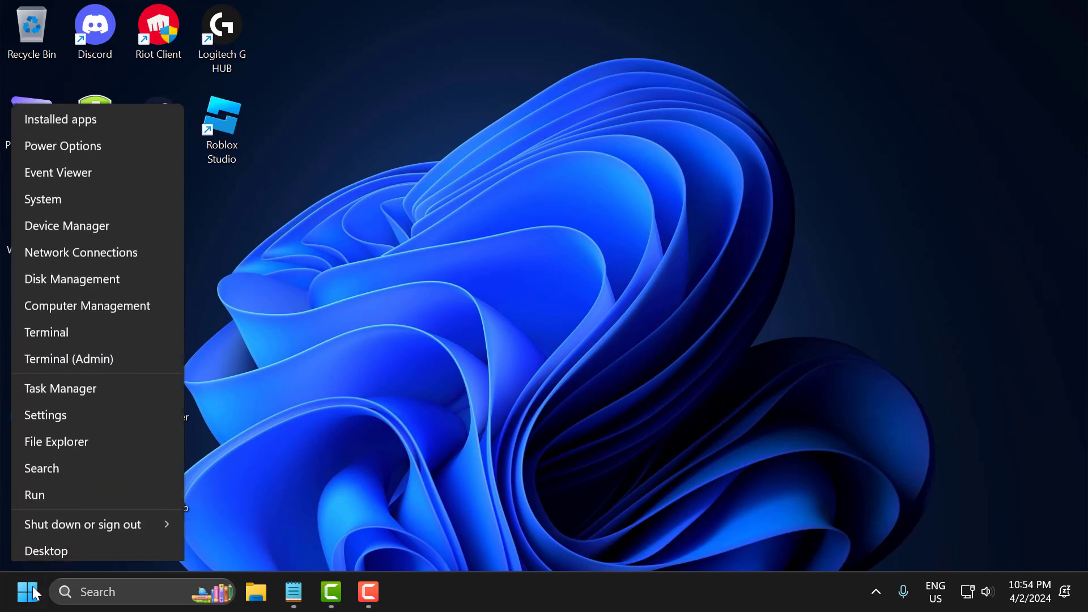
left_click(63, 414)
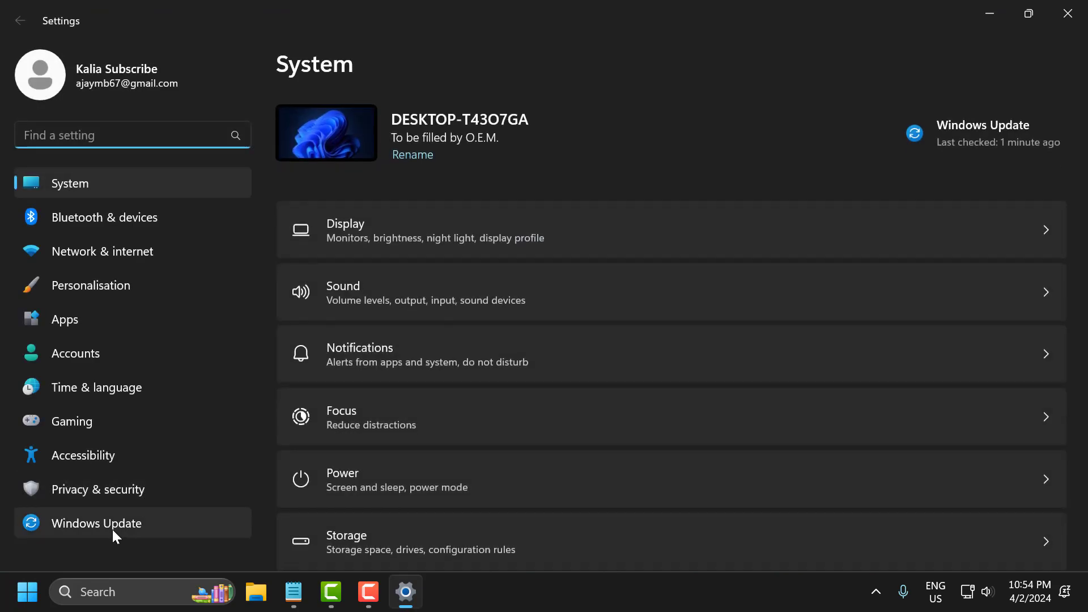
left_click(110, 533)
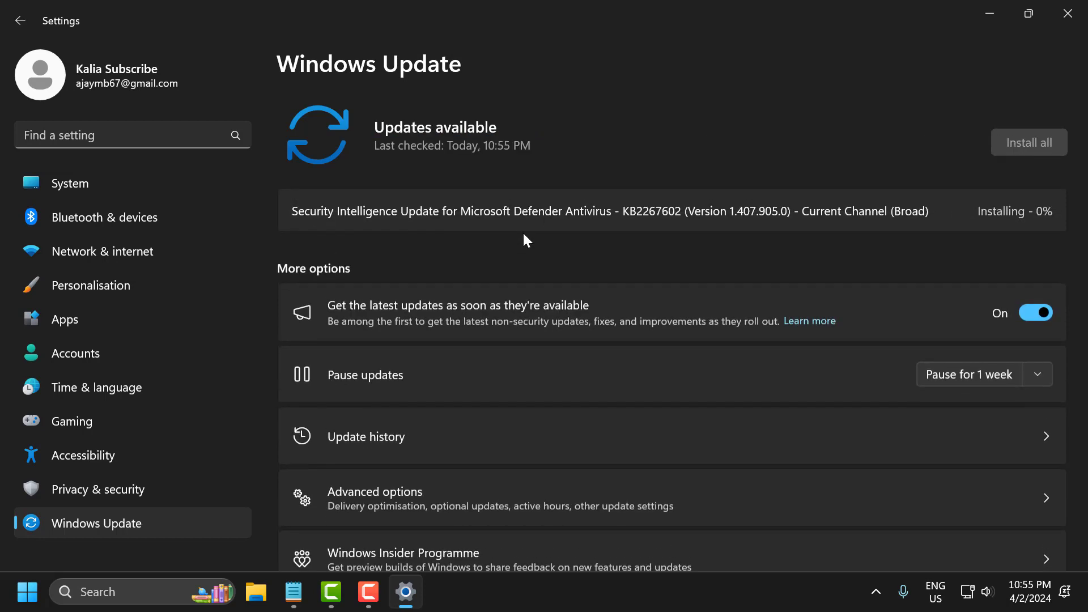
Close Settings, open Microsoft Store via a 'store' search, and get Library updates until up to date
left_click(990, 13)
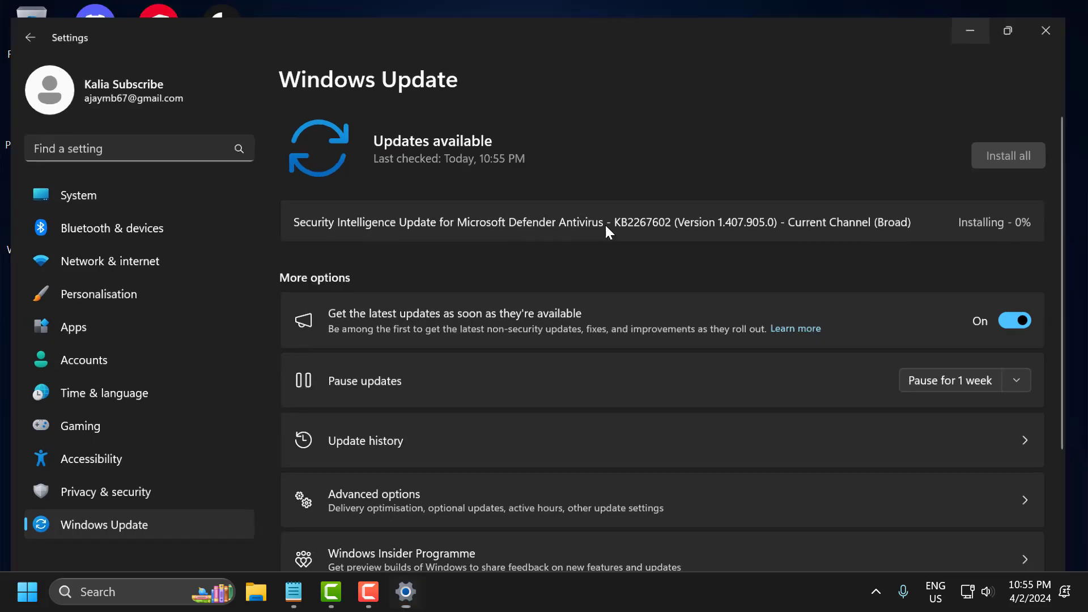
left_click(143, 601)
type("s")
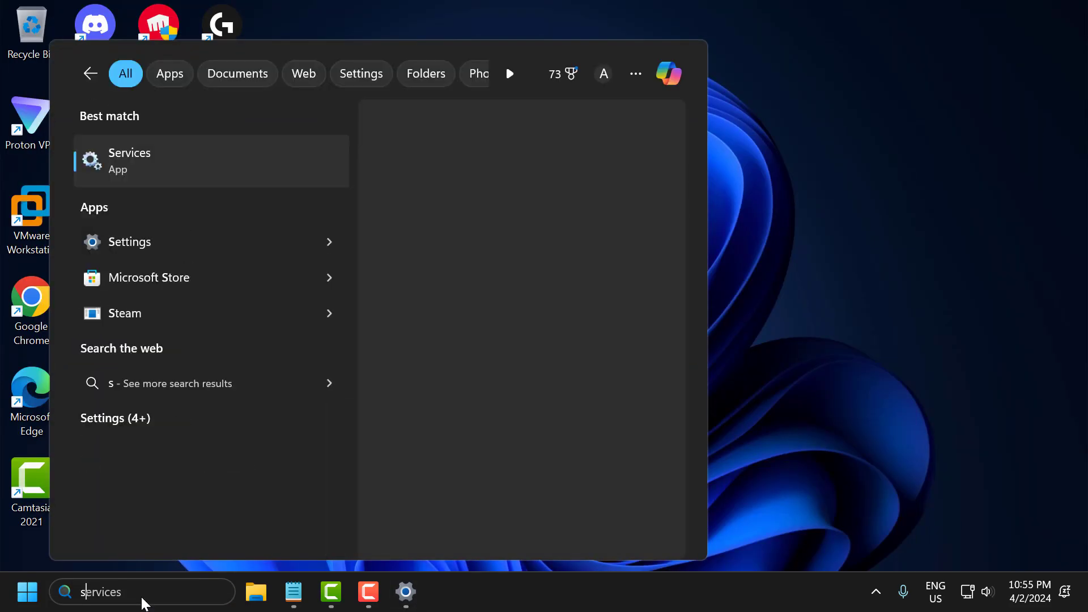
type("tore")
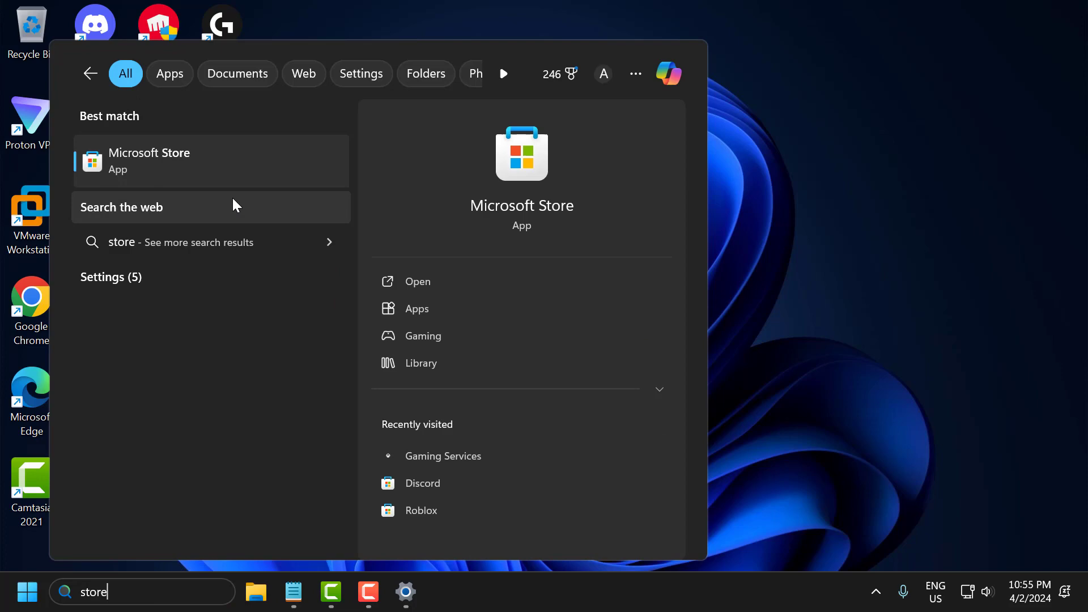
left_click(264, 166)
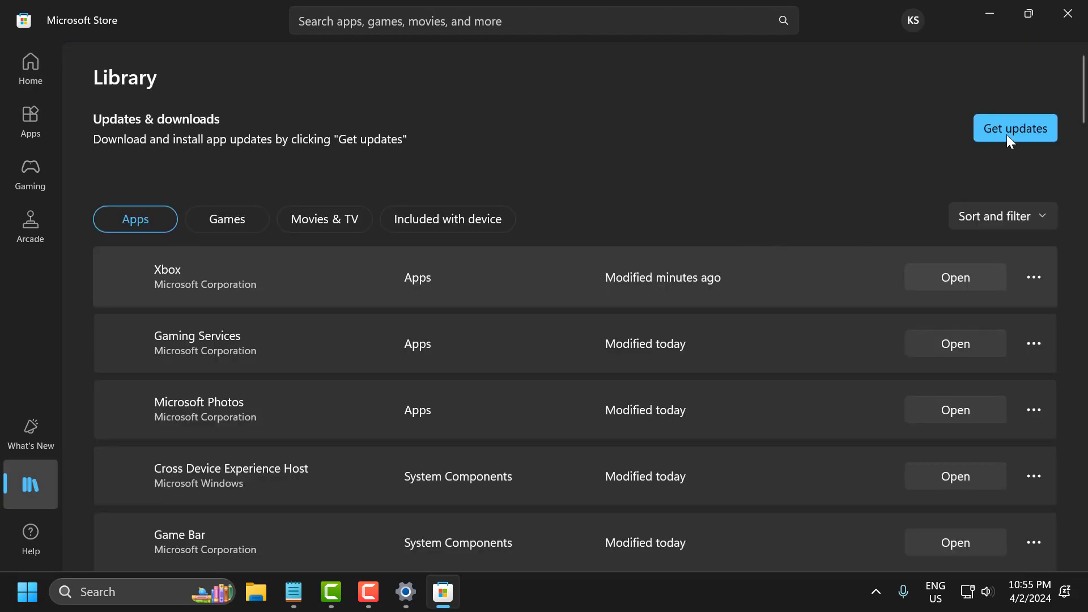
left_click(1012, 131)
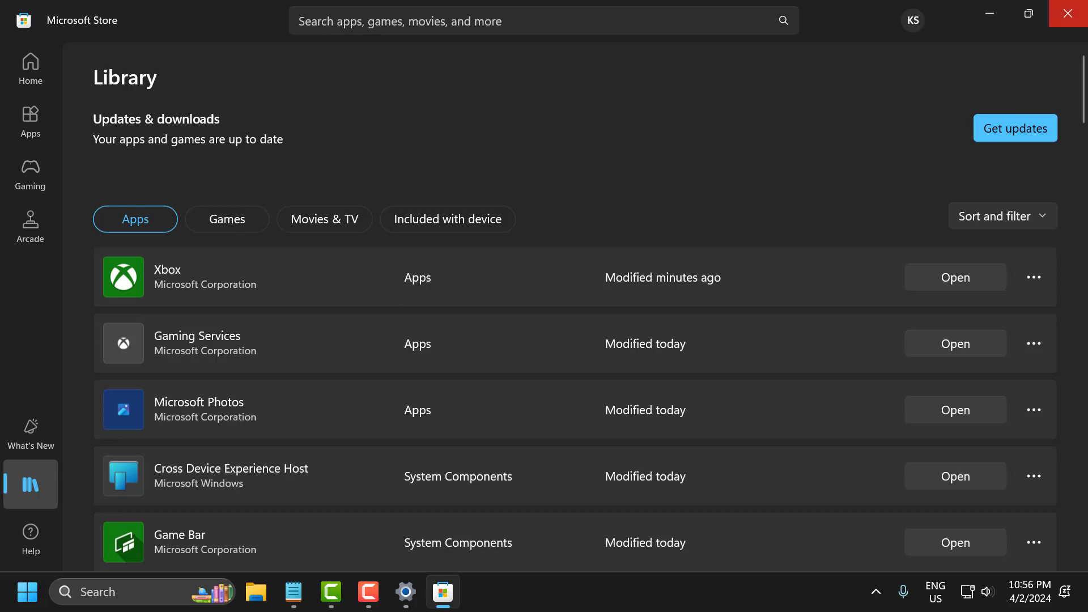
left_click(1068, 13)
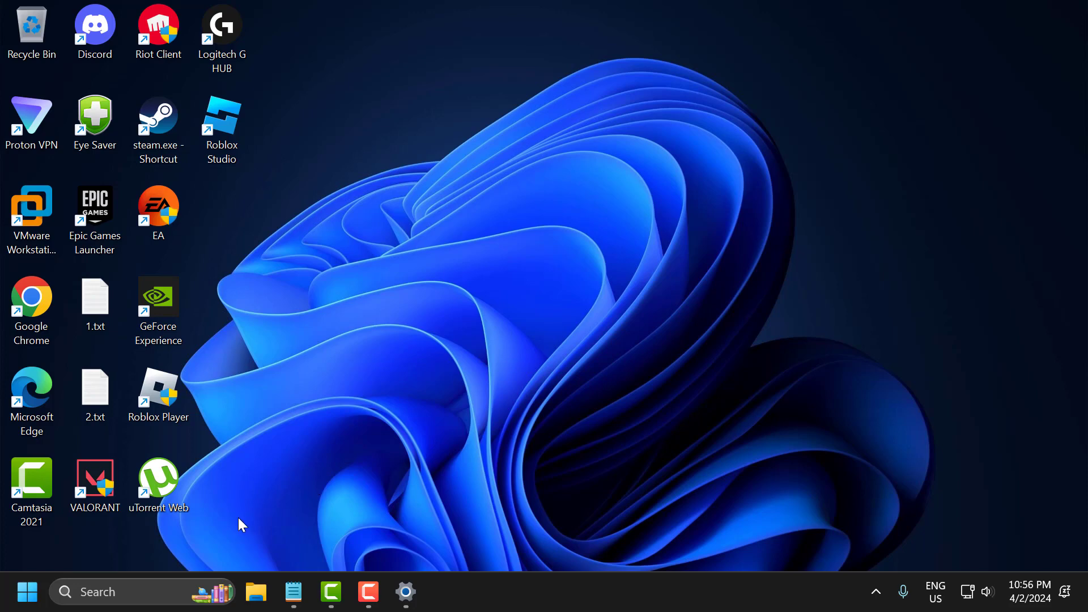
Reopen Microsoft Store and search 'xbox' to reach the installed Xbox app's product page
left_click(127, 590)
type("s")
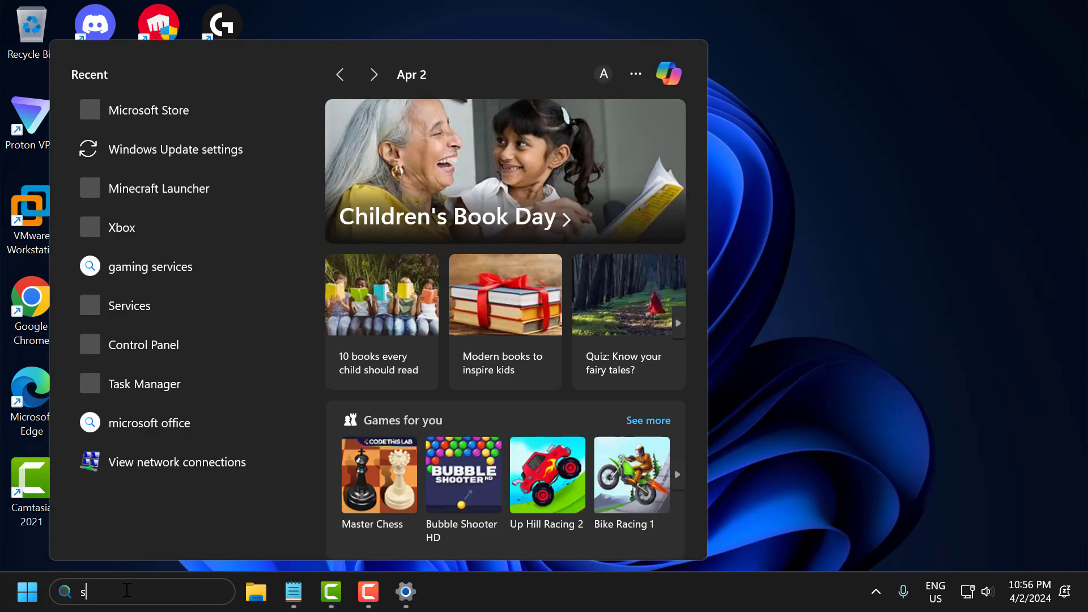
type("t")
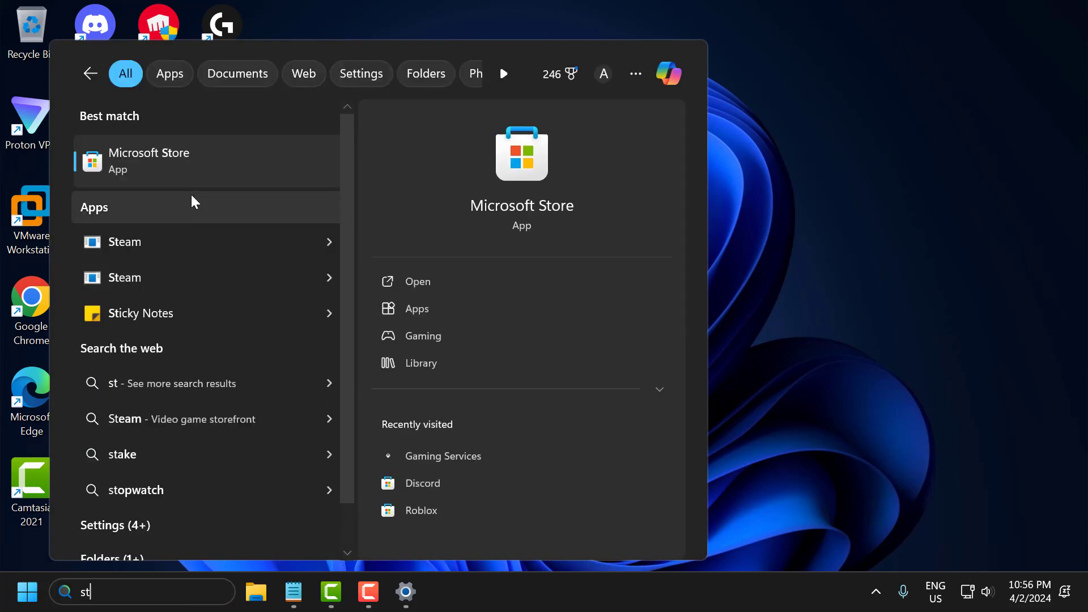
left_click(191, 178)
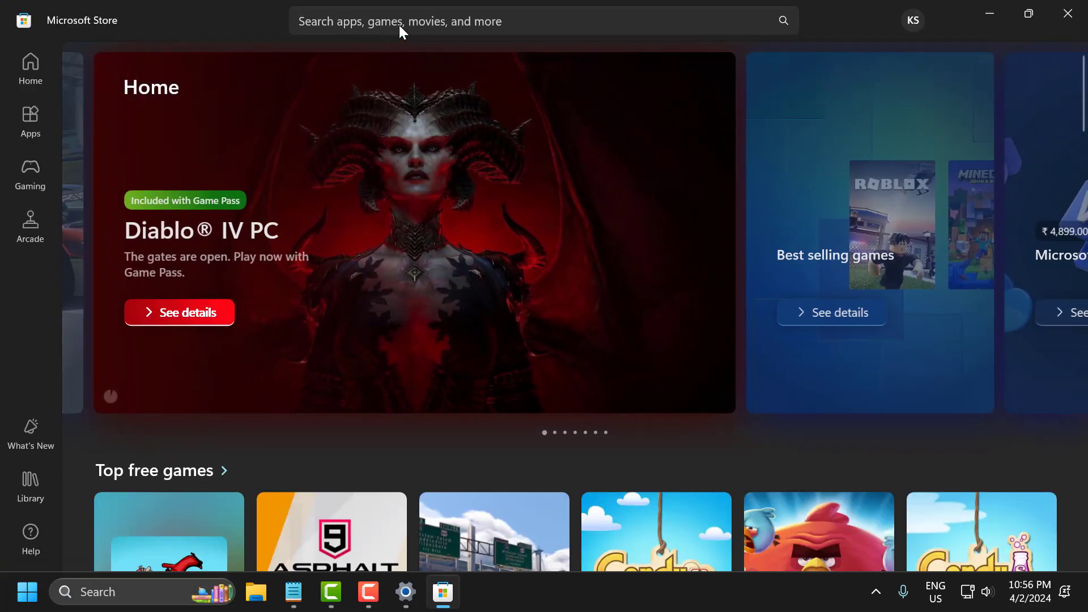
left_click(400, 25)
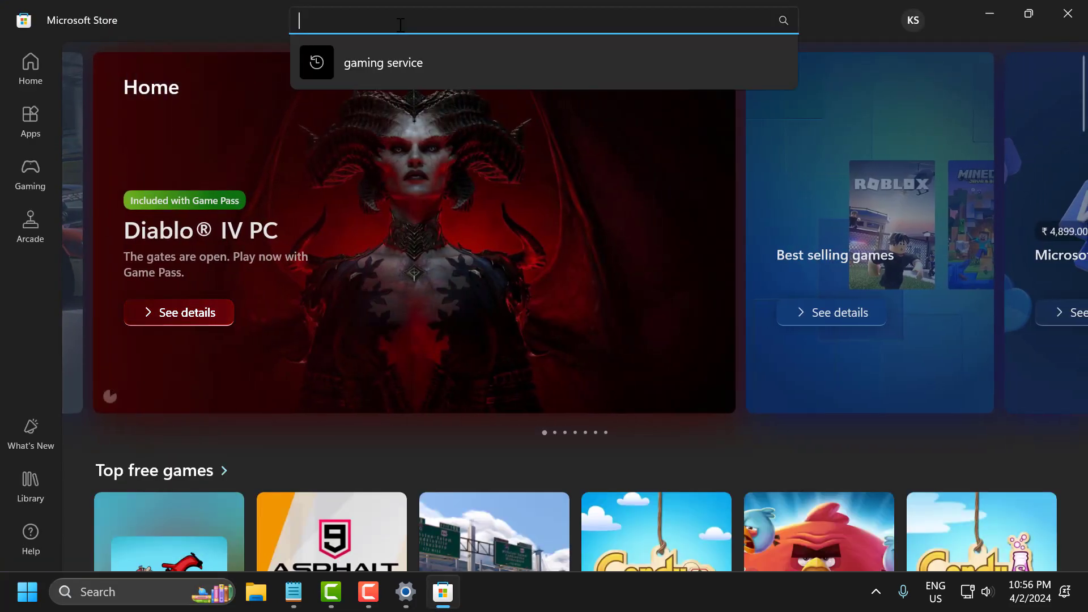
type("xbo")
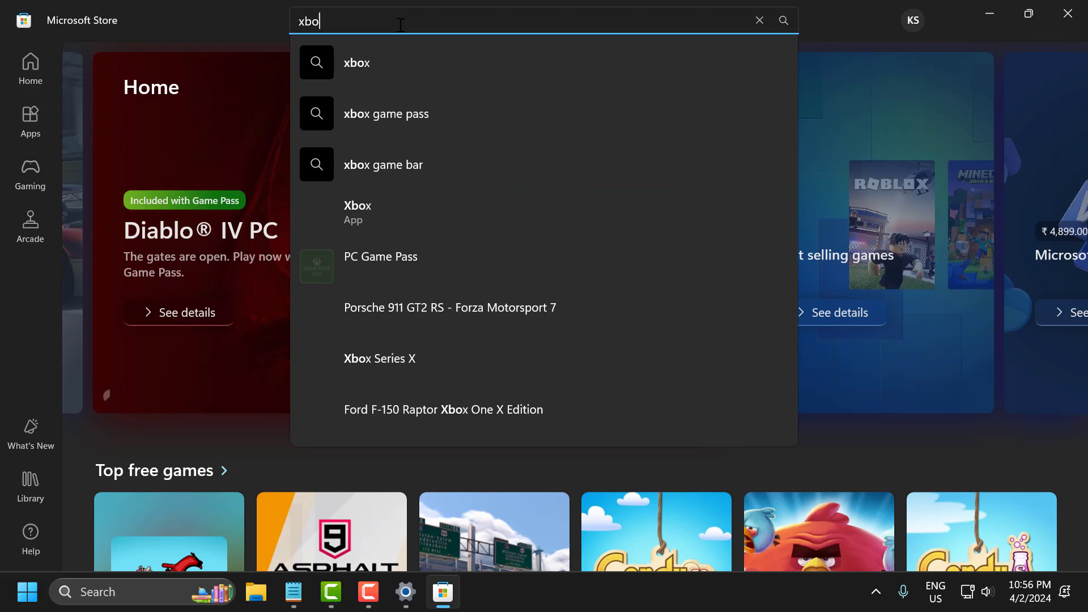
type("x")
left_click(391, 61)
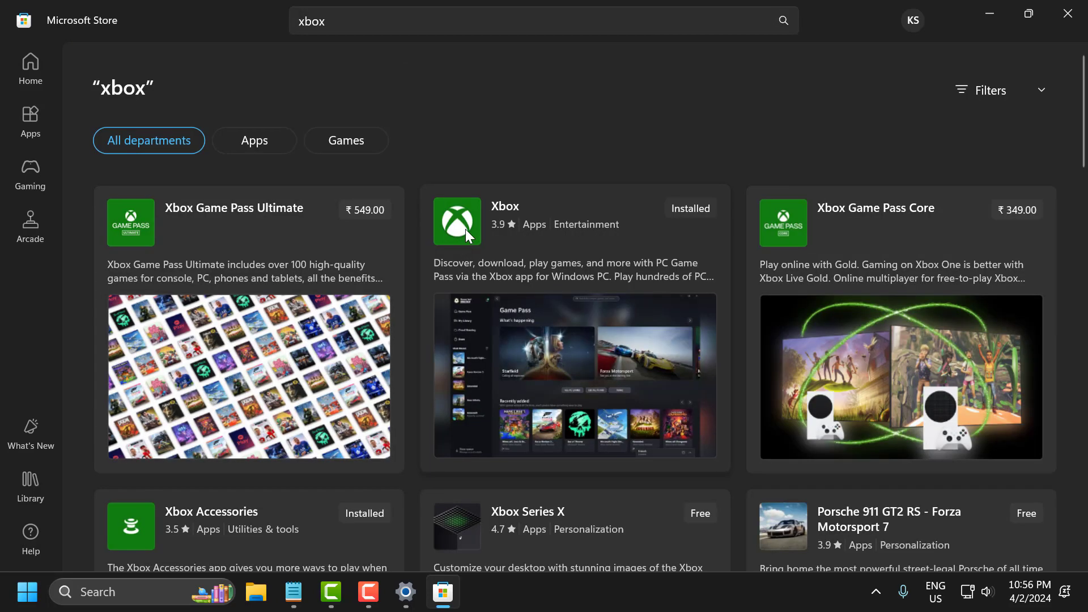
left_click(552, 234)
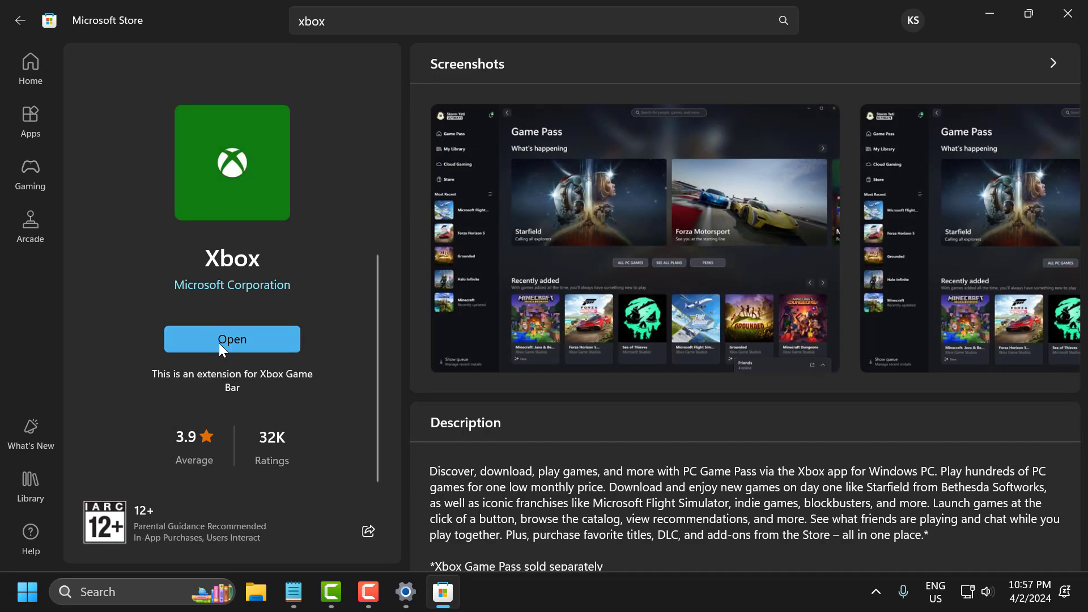
Open the Xbox app from its Store page, attempt to sign in, then close it
left_click(259, 344)
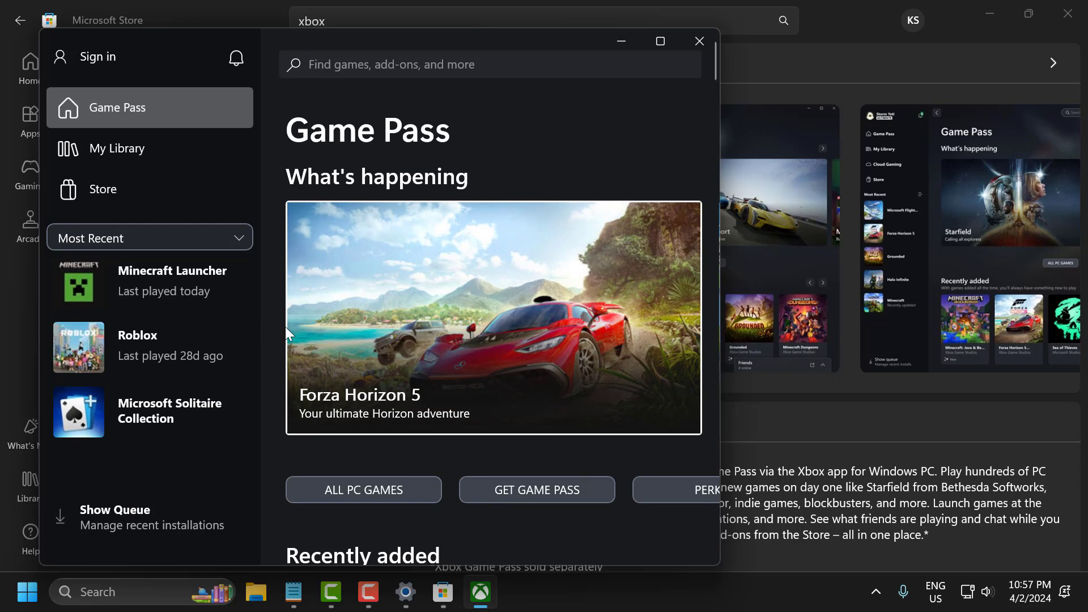
left_click(100, 63)
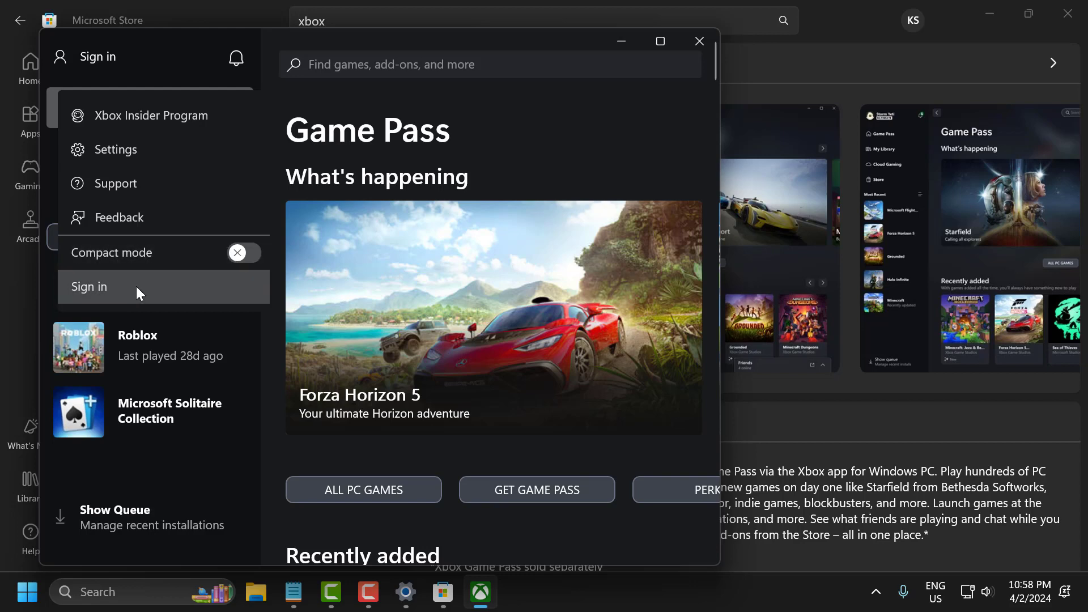
left_click(239, 60)
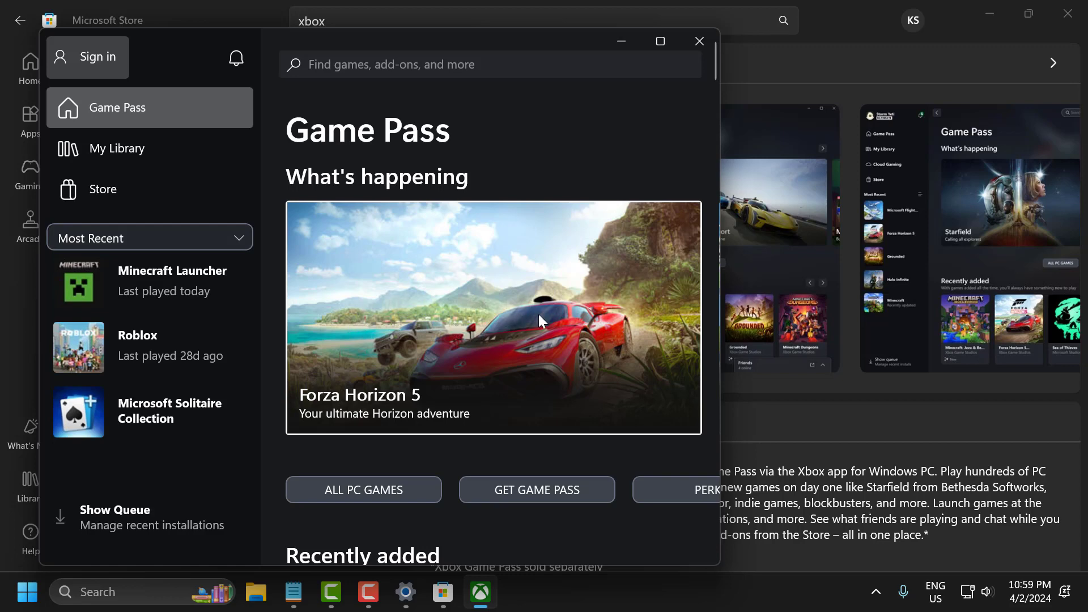
left_click(698, 43)
Close the Store and open the Services console from a 'ser' search
left_click(1067, 14)
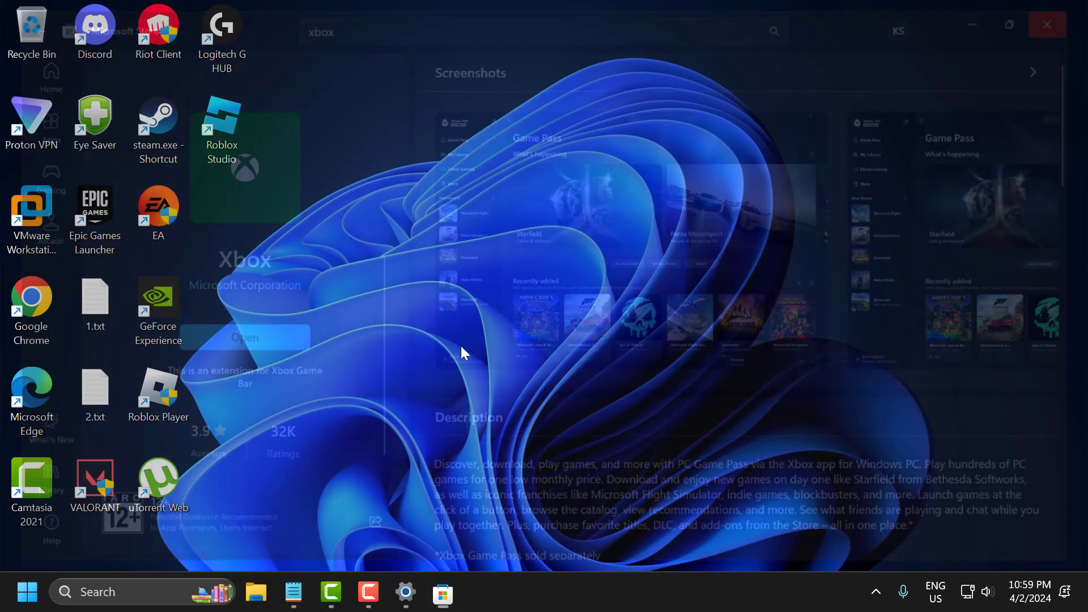
left_click(94, 592)
type("services")
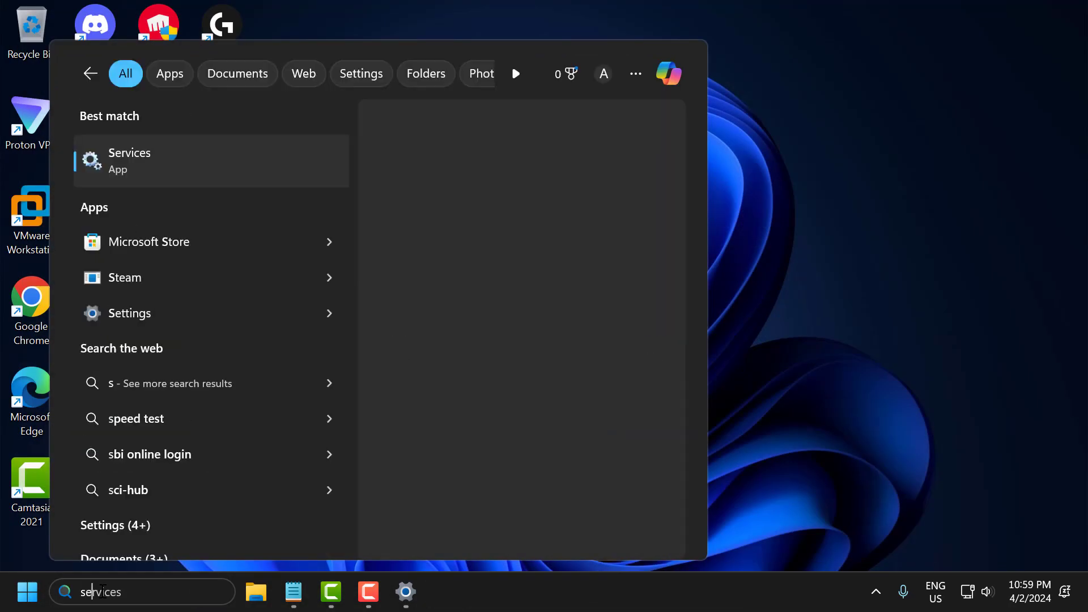
left_click(181, 162)
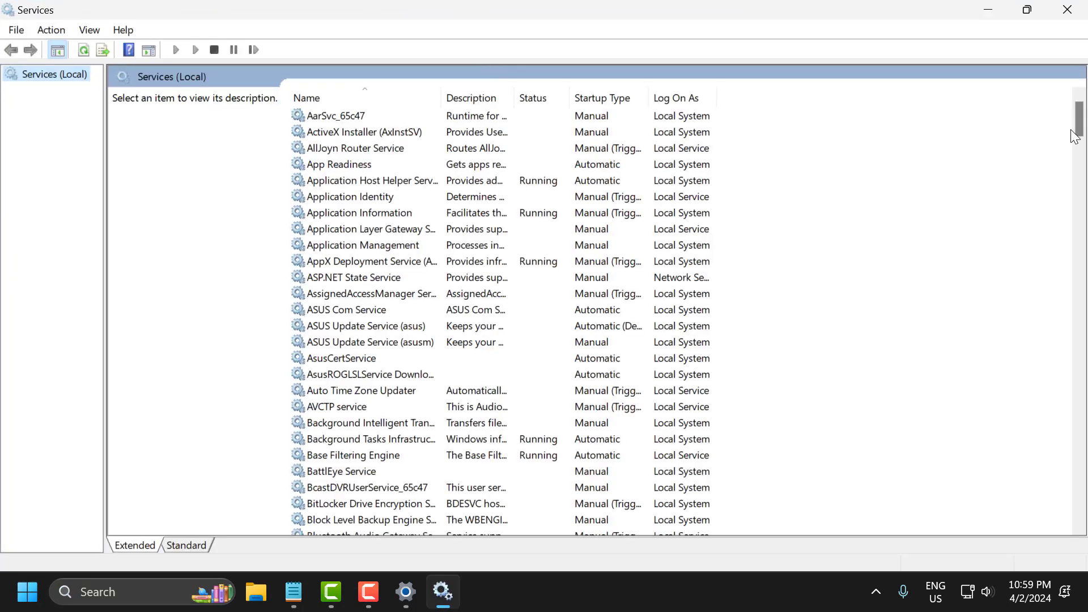
left_click_drag(1079, 120, 1082, 536)
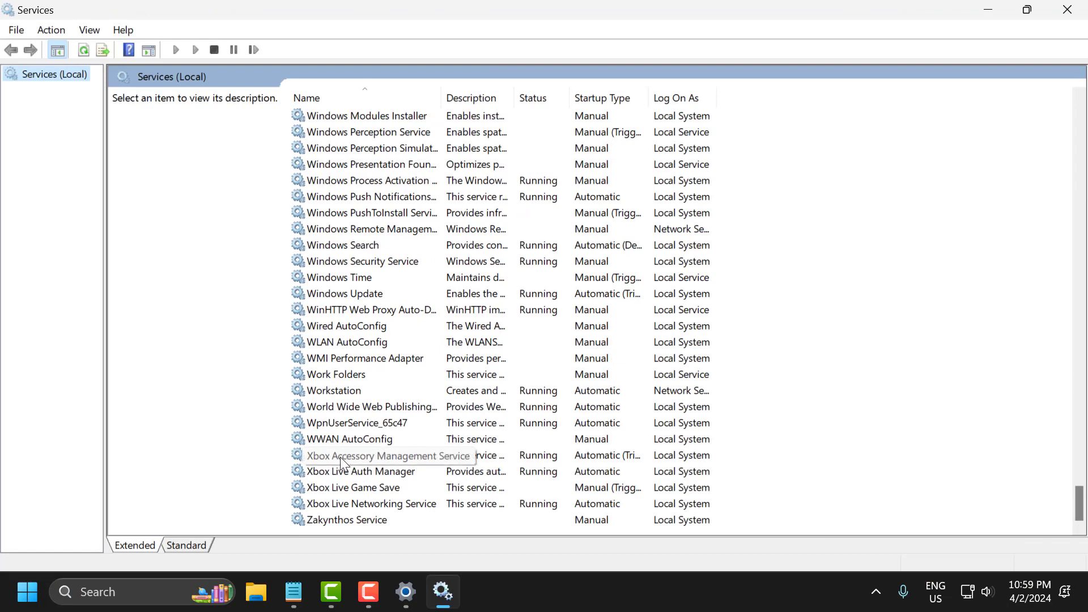
Set Xbox Accessory Management Service startup to Automatic, apply it, and restart the service
double_click(379, 458)
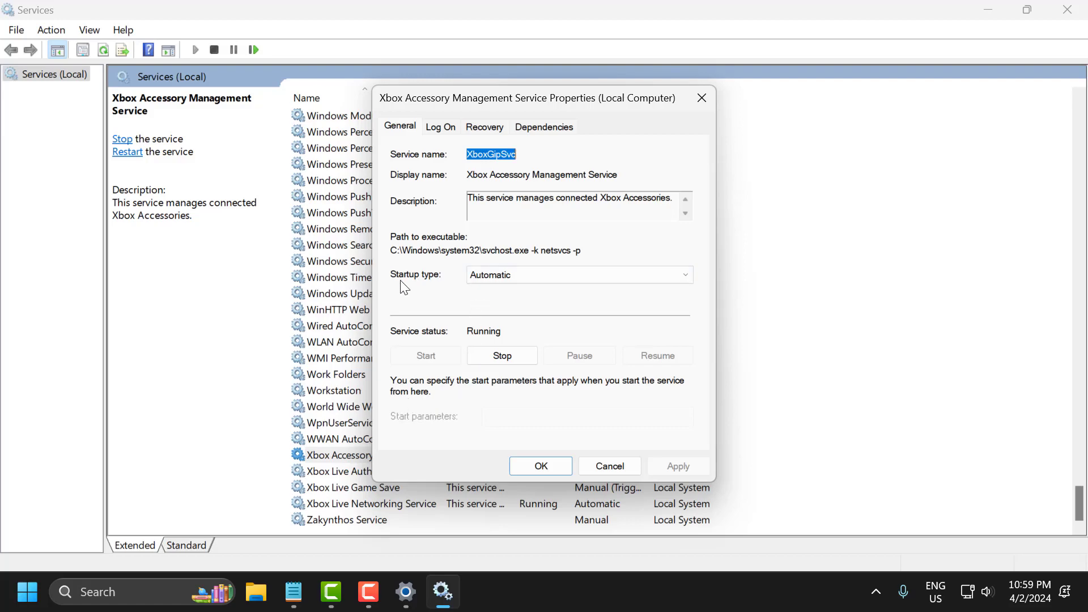
left_click(494, 277)
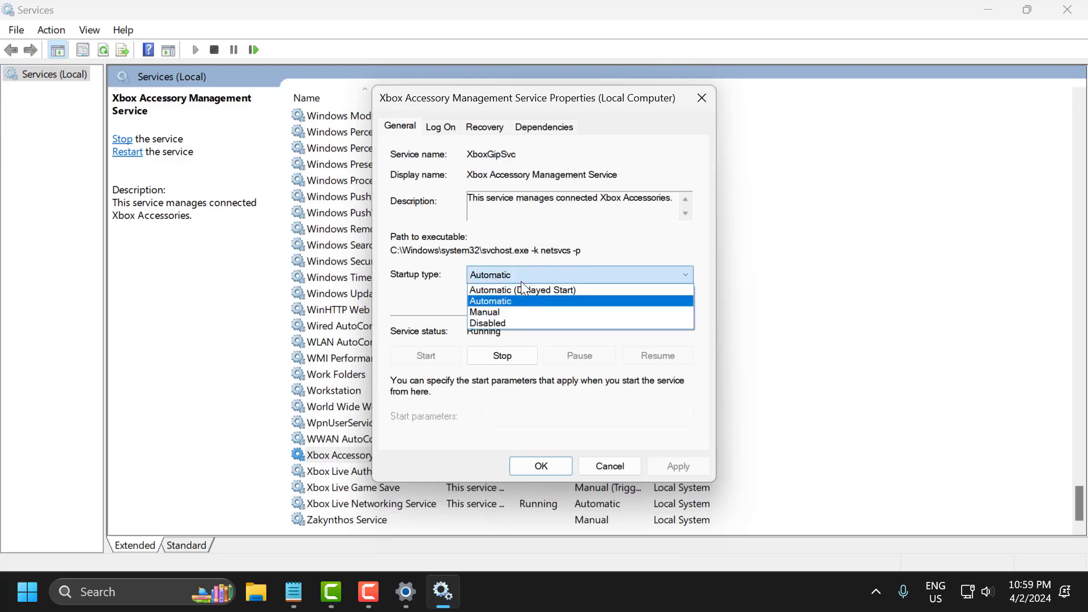
left_click(489, 301)
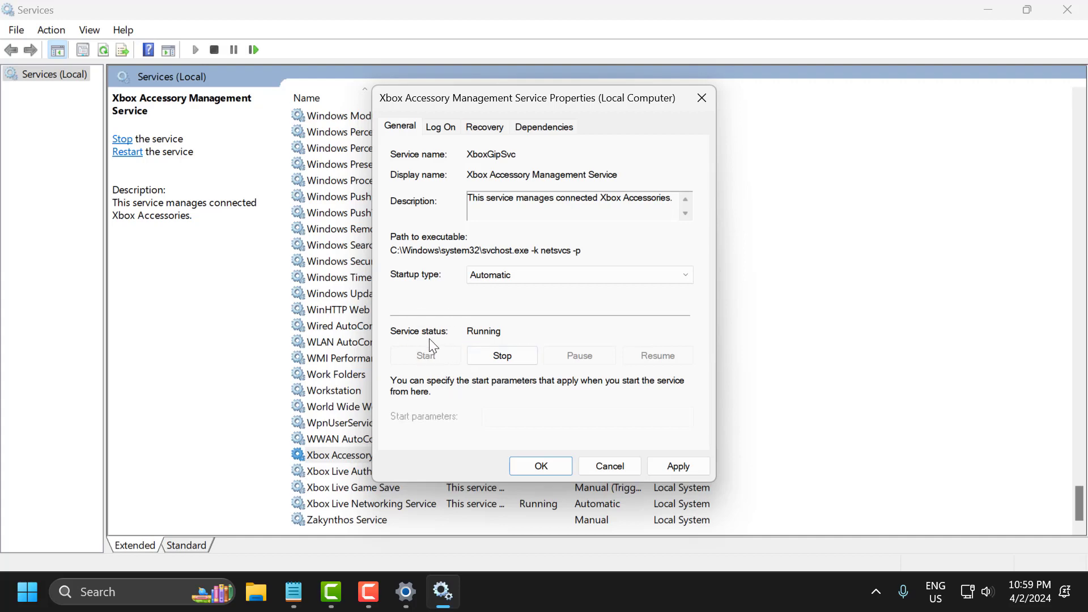
left_click(694, 468)
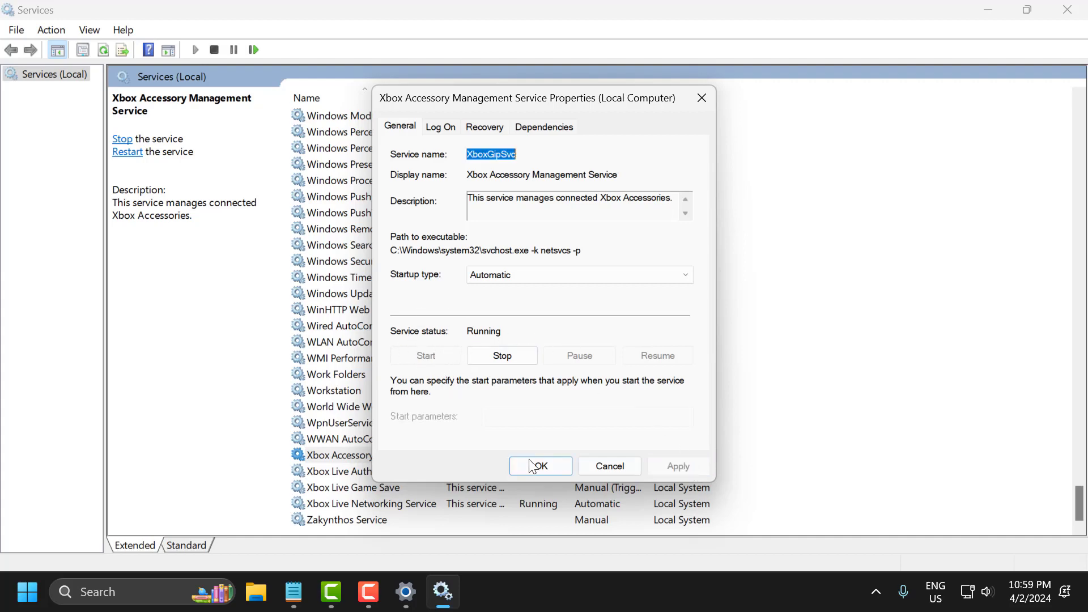
left_click(534, 466)
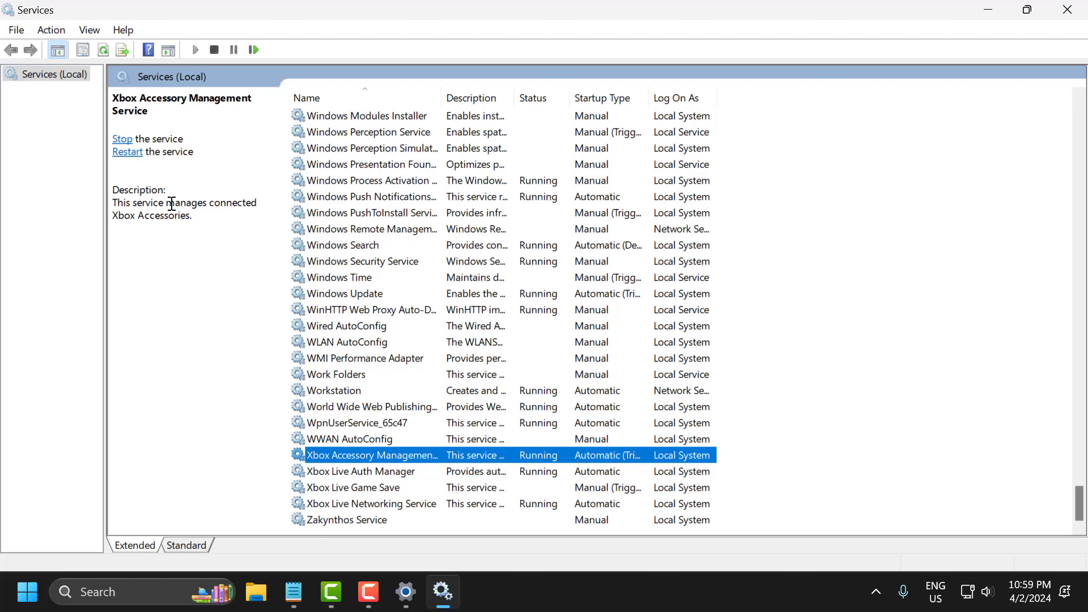
left_click(127, 154)
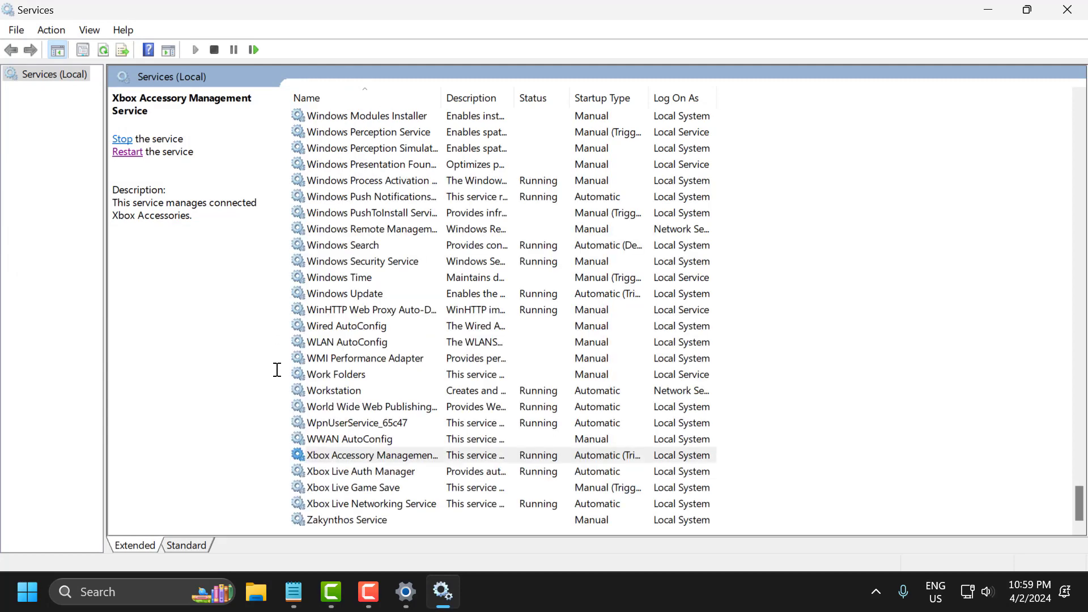
Set Xbox Live Auth Manager to Automatic startup and restart it
left_click(325, 472)
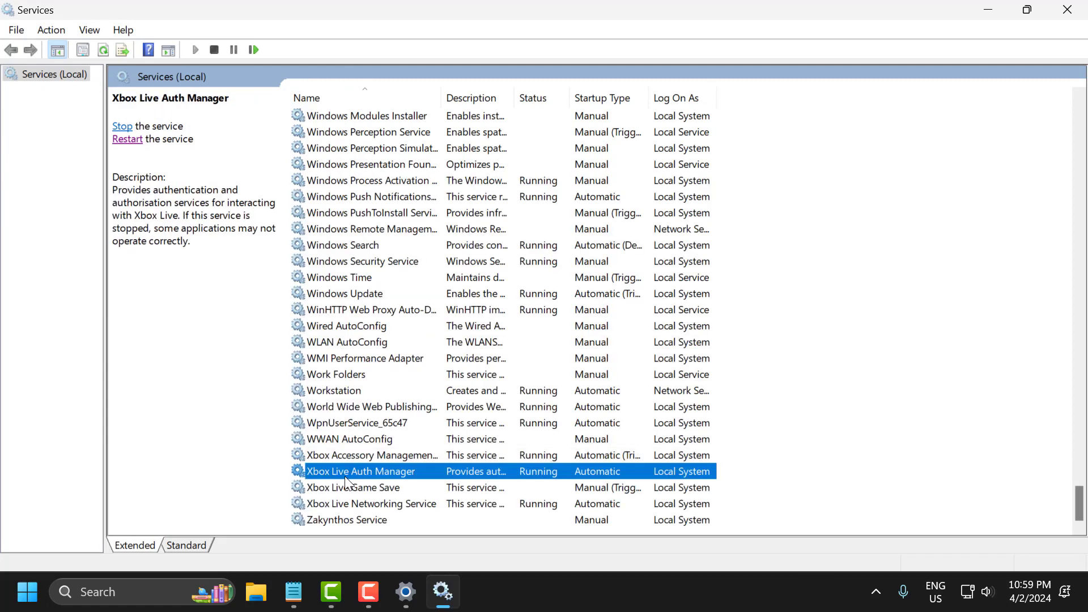
double_click(340, 470)
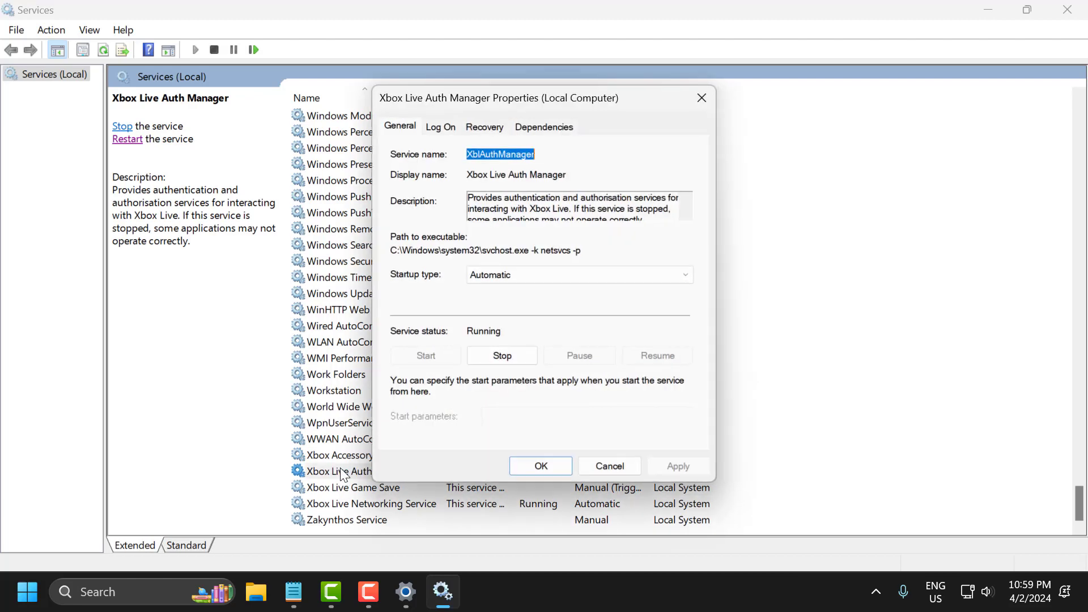
left_click(498, 276)
left_click(501, 303)
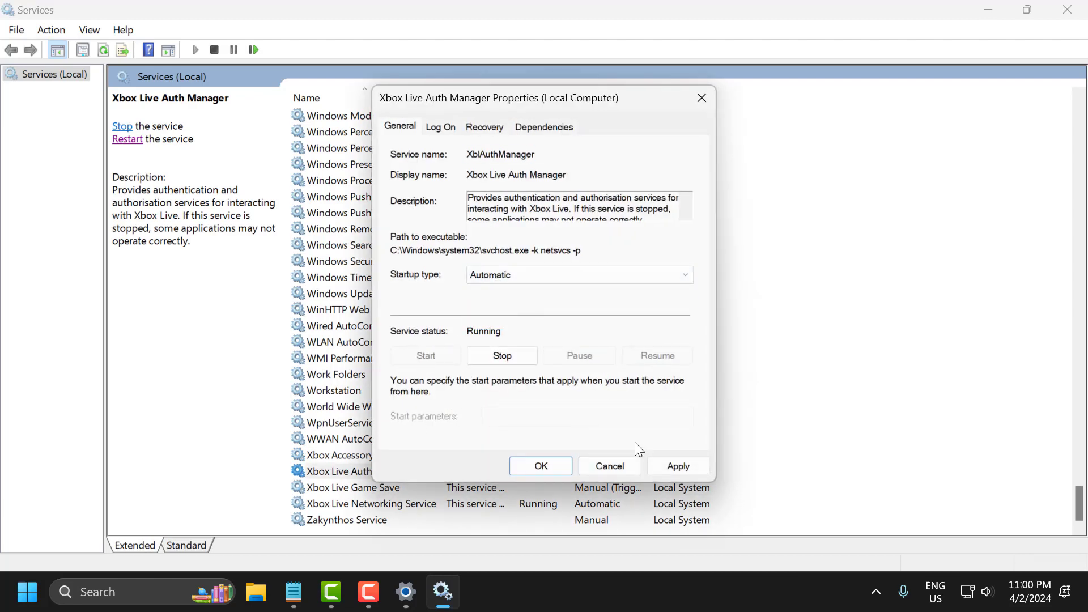
left_click(541, 466)
left_click(127, 140)
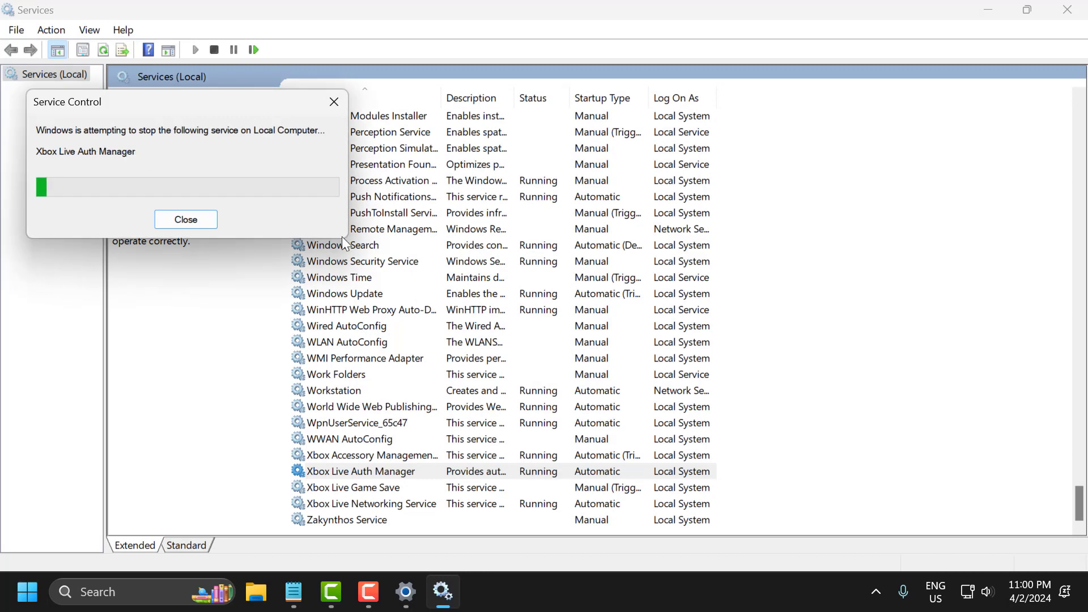
Set Xbox Live Game Save to Automatic, start it, apply, and restart it
double_click(368, 483)
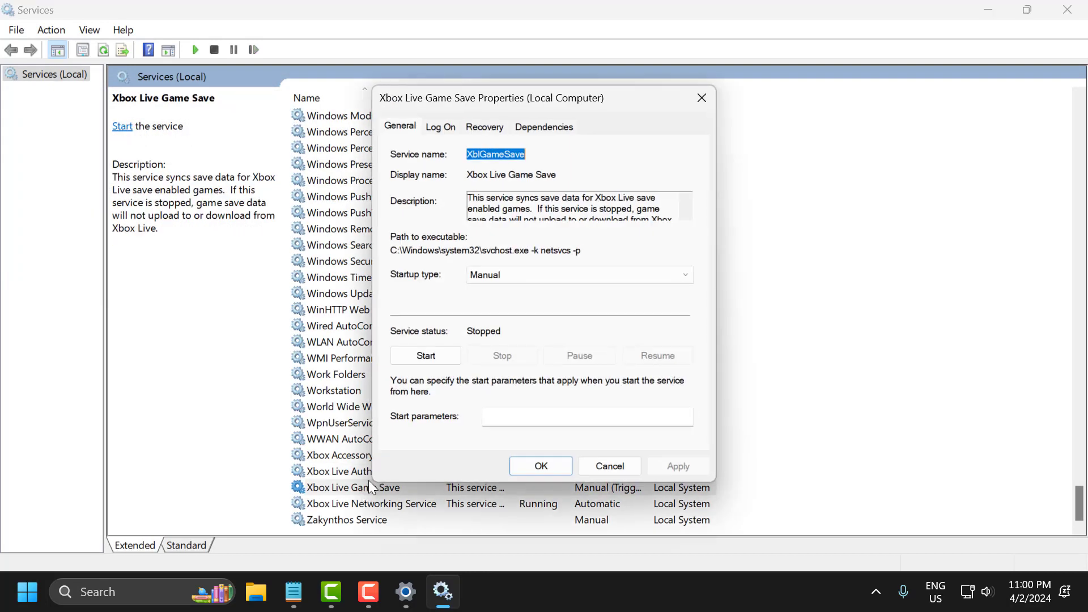
left_click(492, 277)
left_click(492, 299)
left_click(442, 356)
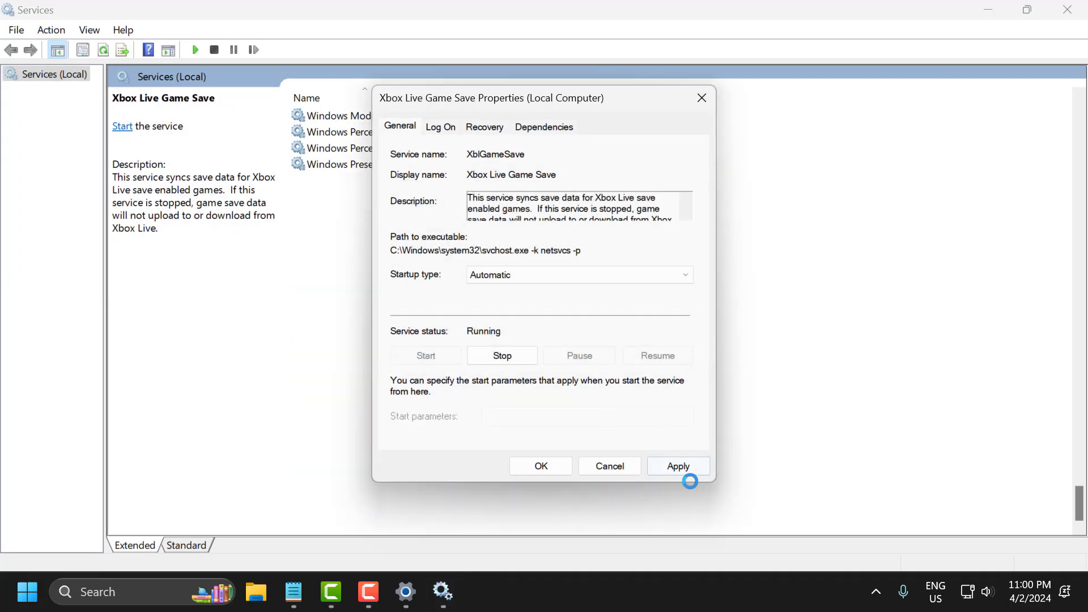
left_click(680, 477)
left_click(543, 465)
left_click(132, 144)
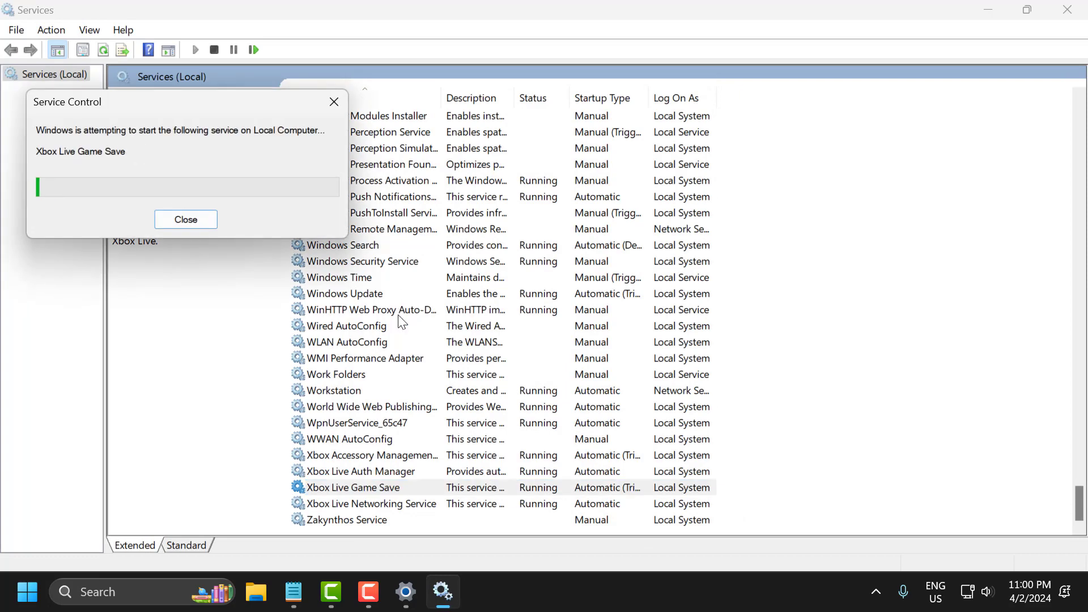
Set Xbox Live Networking Service to Automatic startup, apply, and restart it
double_click(419, 503)
left_click(492, 276)
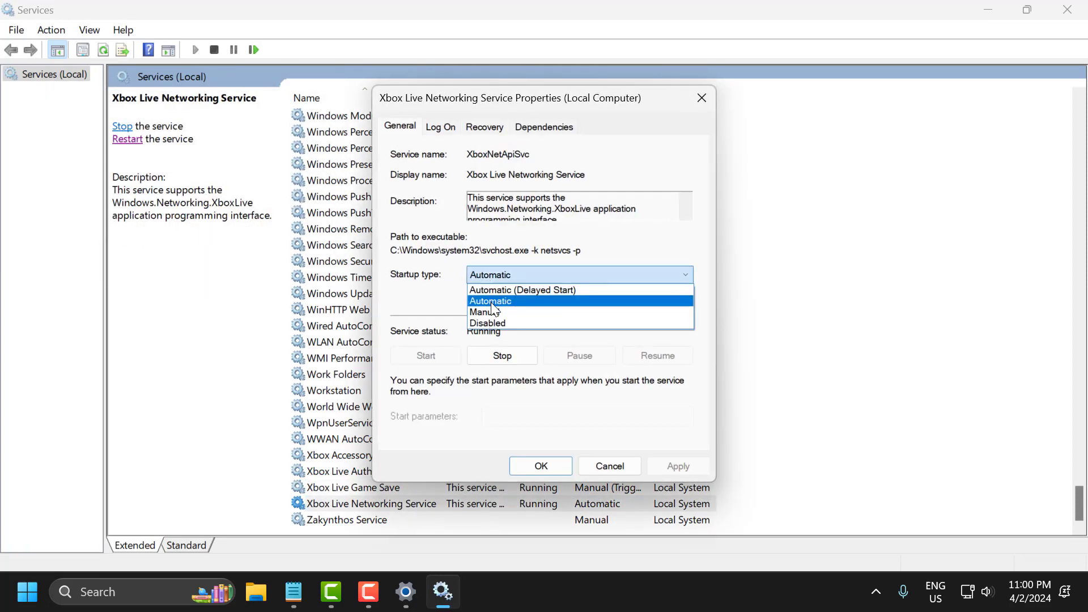
left_click(491, 299)
left_click(679, 466)
left_click(541, 466)
left_click(129, 139)
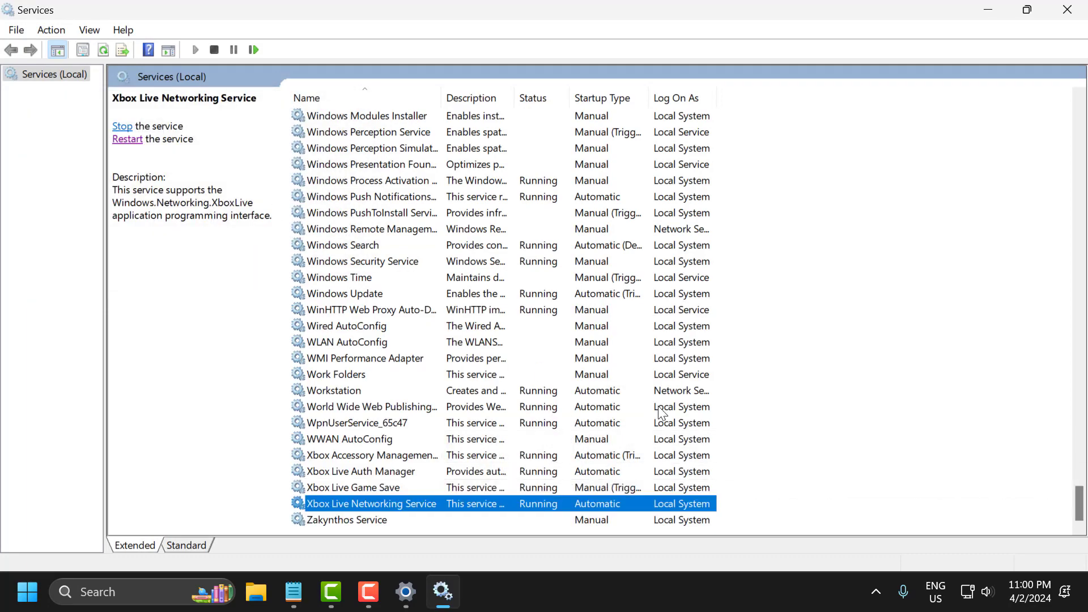
Close Services and run Windows PowerShell as administrator from a 'power' search
left_click(1070, 13)
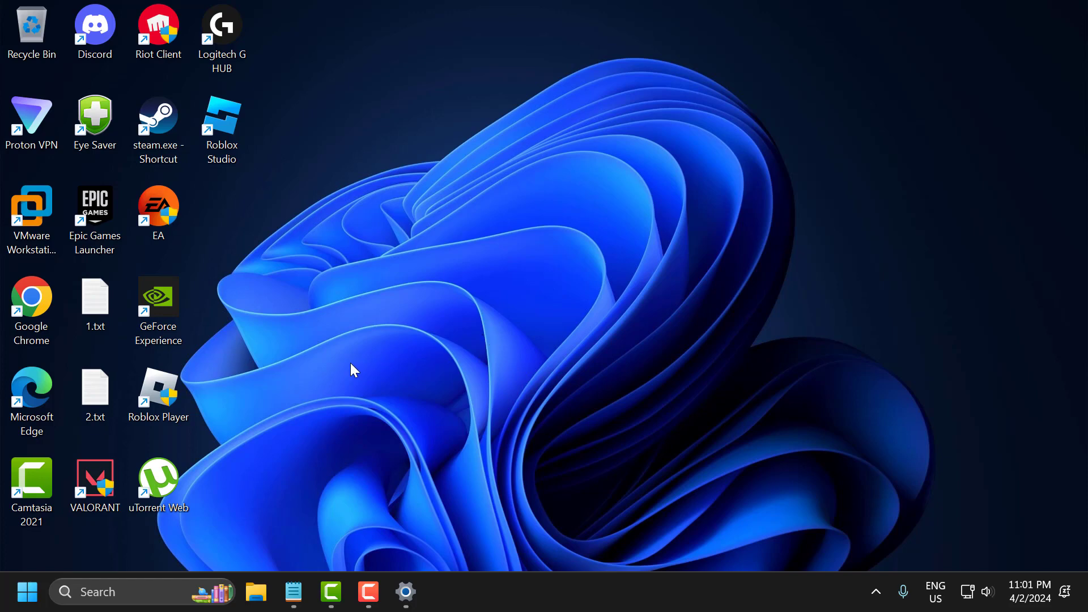
left_click(164, 577)
type("p")
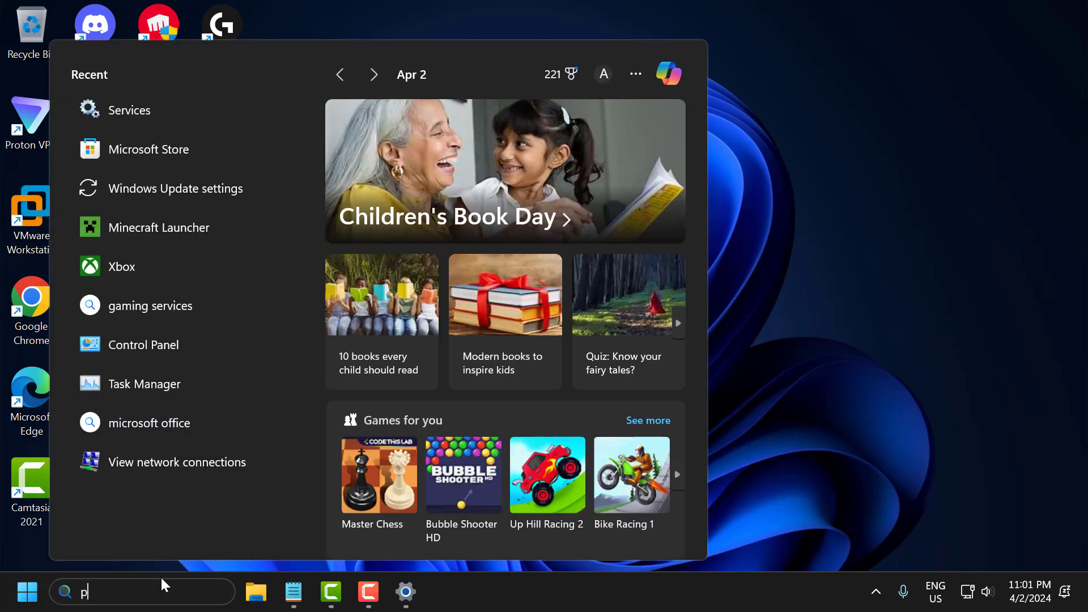
type("ower")
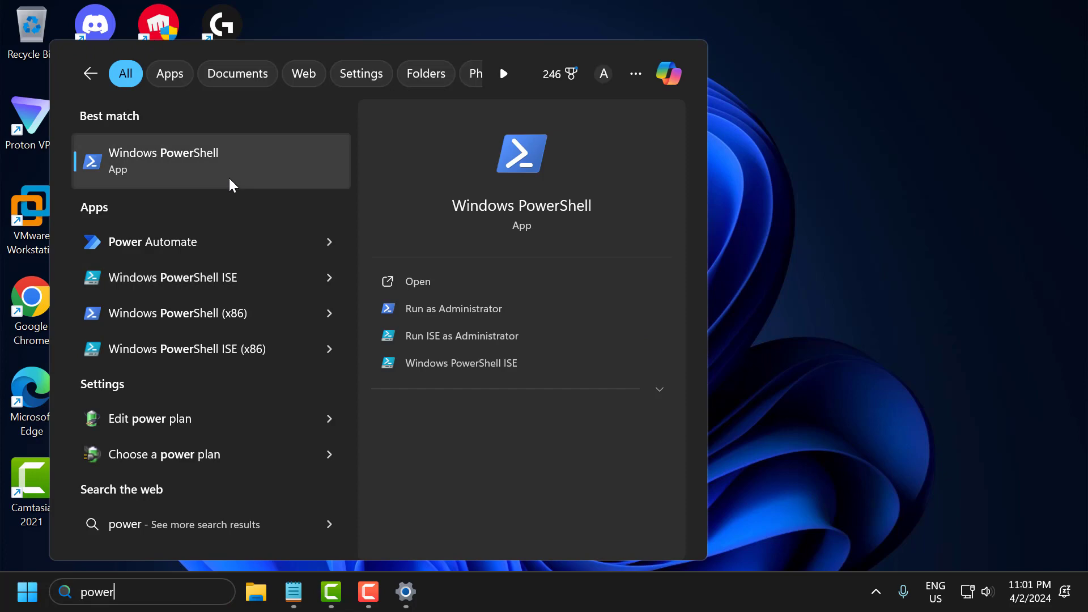
right_click(229, 165)
left_click(256, 184)
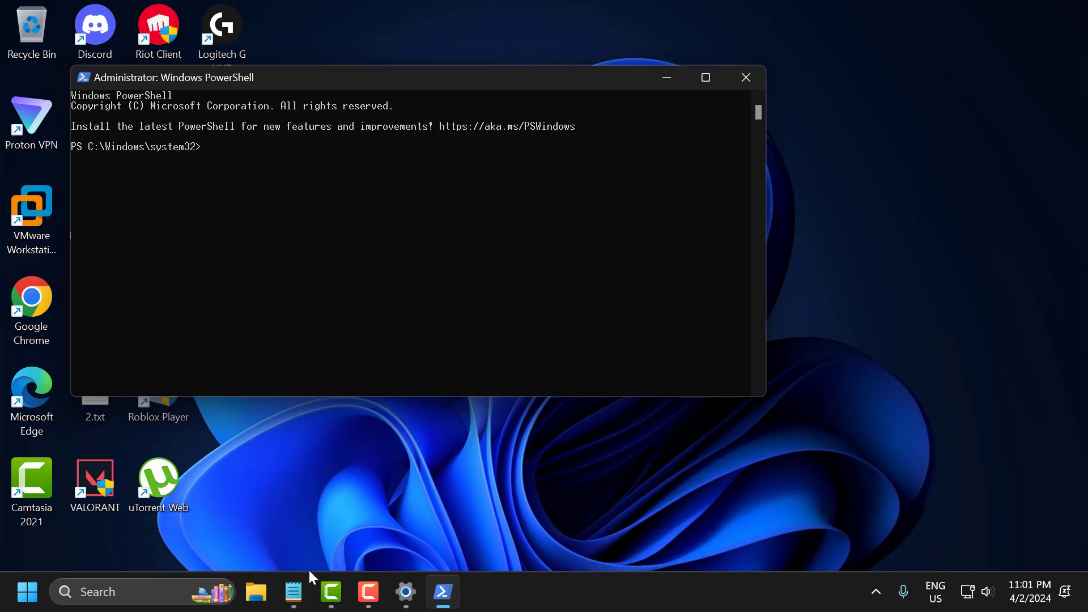
Copy the first Get-AppXPackage command from 2.txt and paste it into the admin PowerShell prompt
left_click(294, 592)
double_click(325, 210)
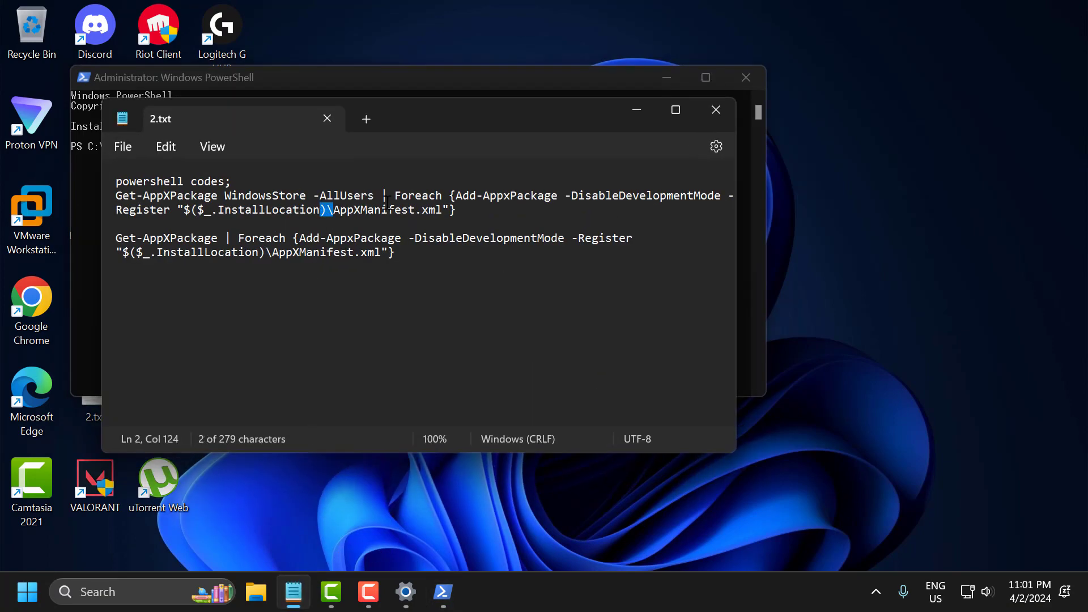
left_click_drag(486, 210, 112, 195)
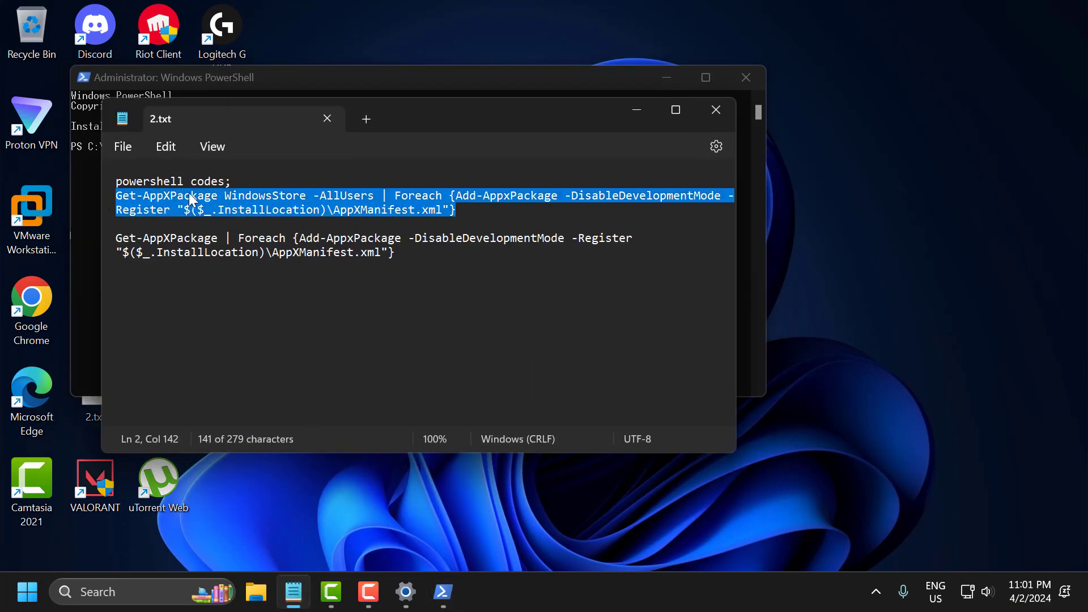
key("ctrl+c")
left_click(637, 109)
right_click(462, 128)
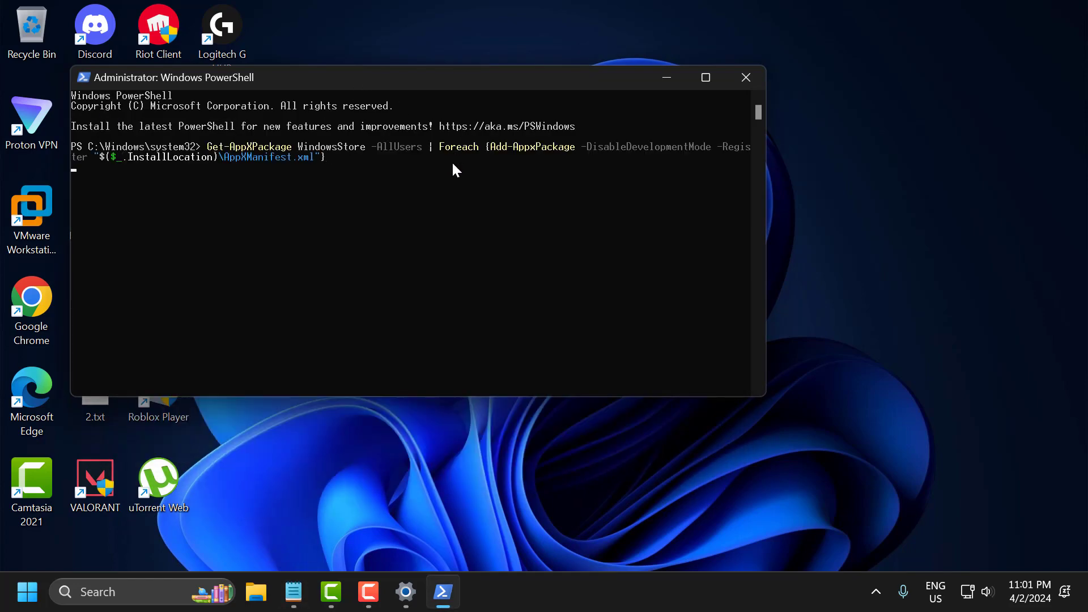
Copy the second Get-AppXPackage command from 2.txt, paste it into PowerShell, and run it
left_click(306, 588)
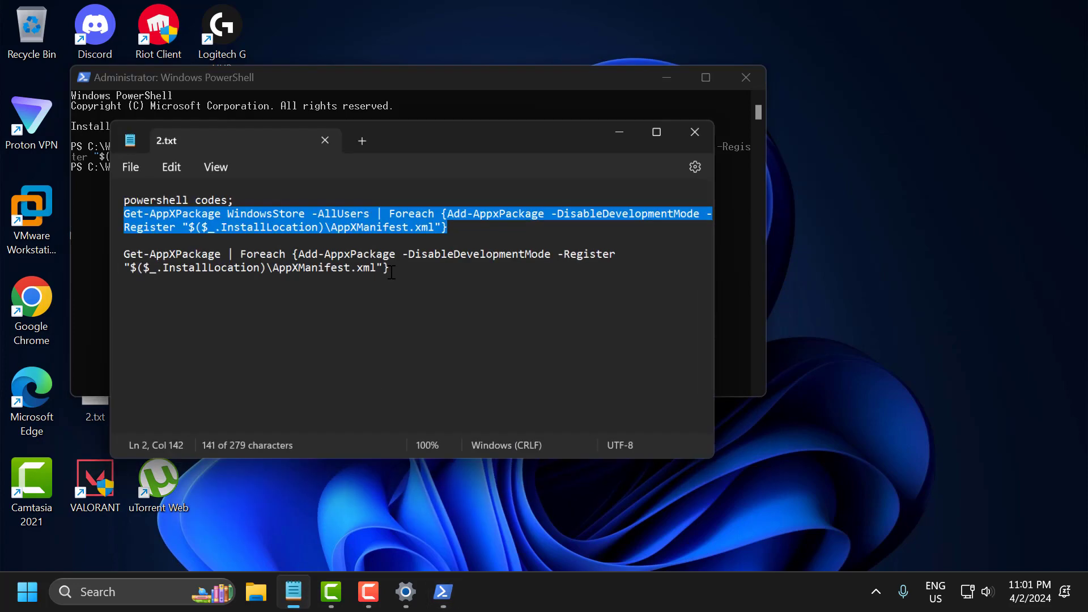
left_click_drag(115, 238, 396, 252)
key("ctrl+c")
left_click(637, 109)
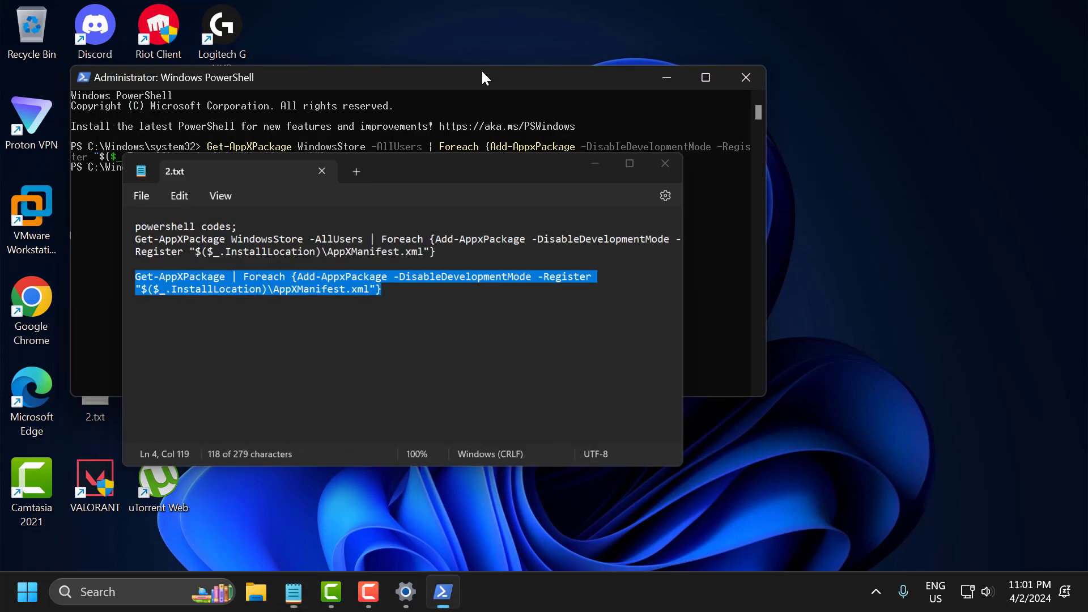
right_click(513, 150)
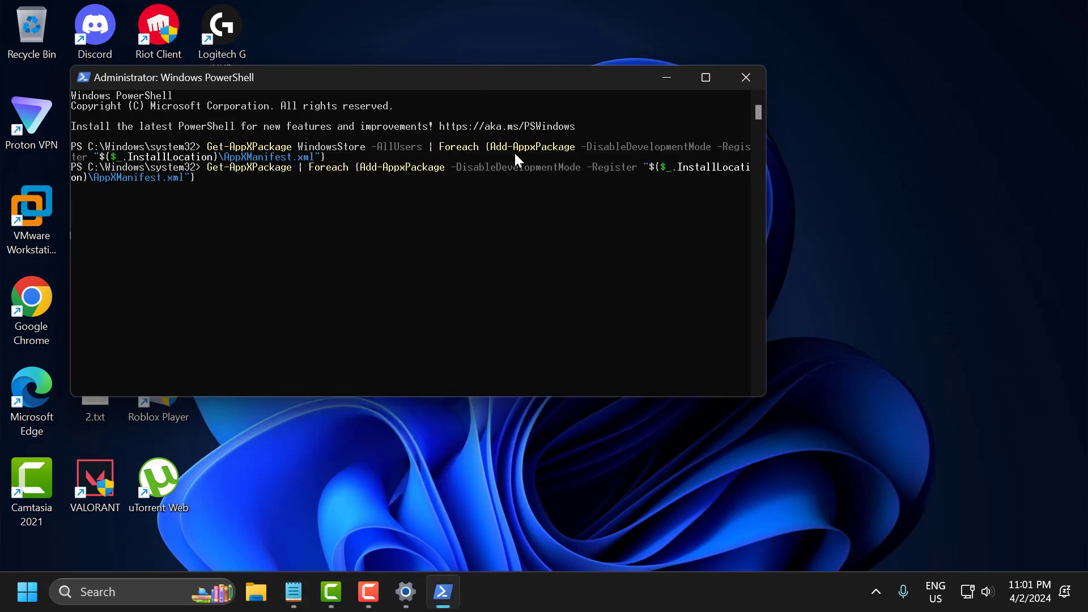
key("Return")
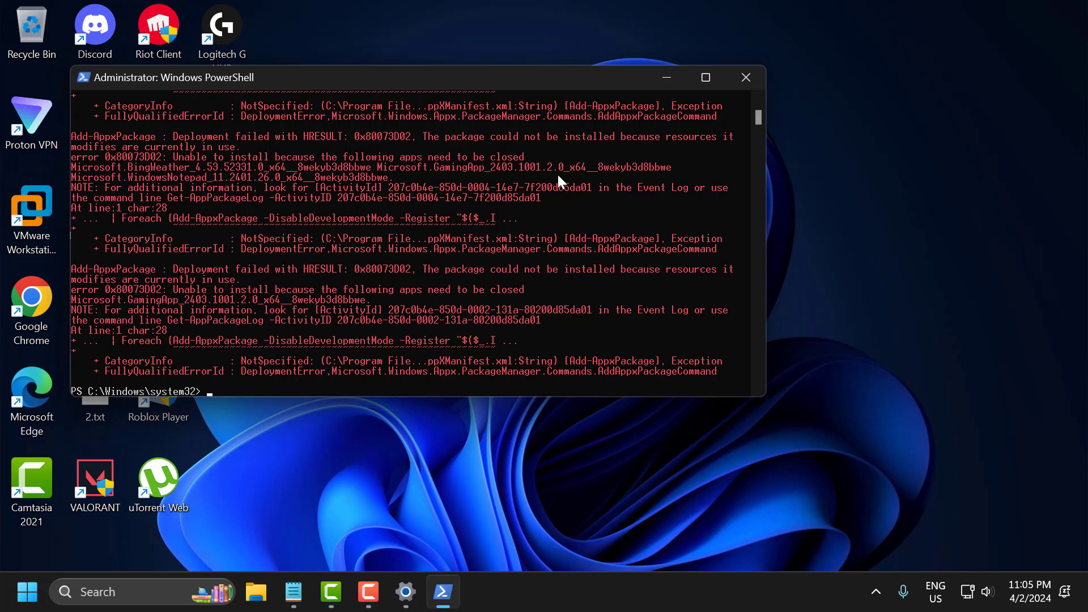
Close the Windows PowerShell window
left_click(746, 77)
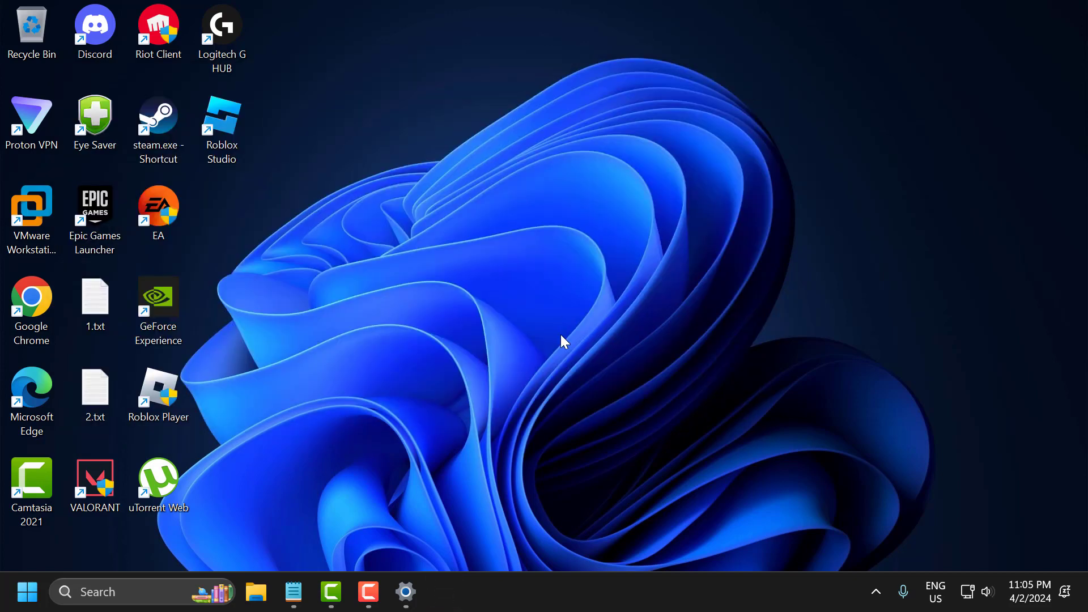